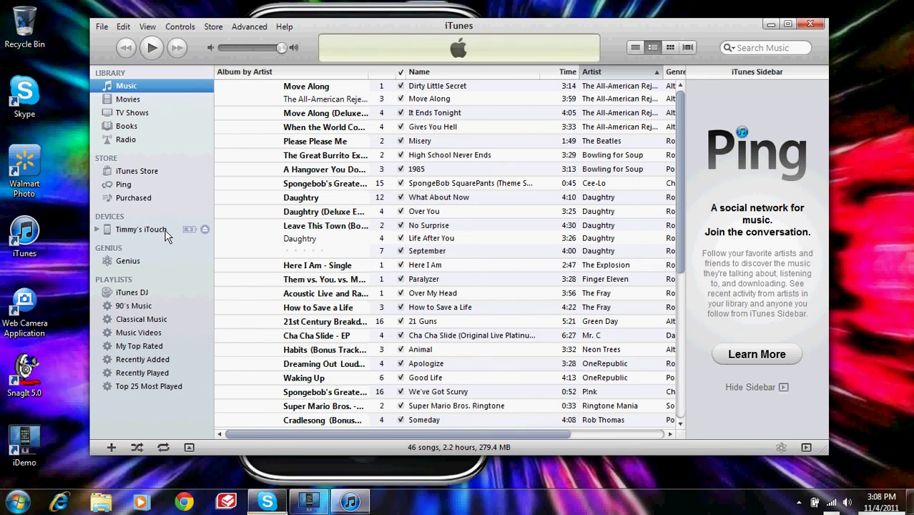
# Step: Select the connected iPod touch under Devices and show its Apps settings page
pyautogui.click(143, 229)
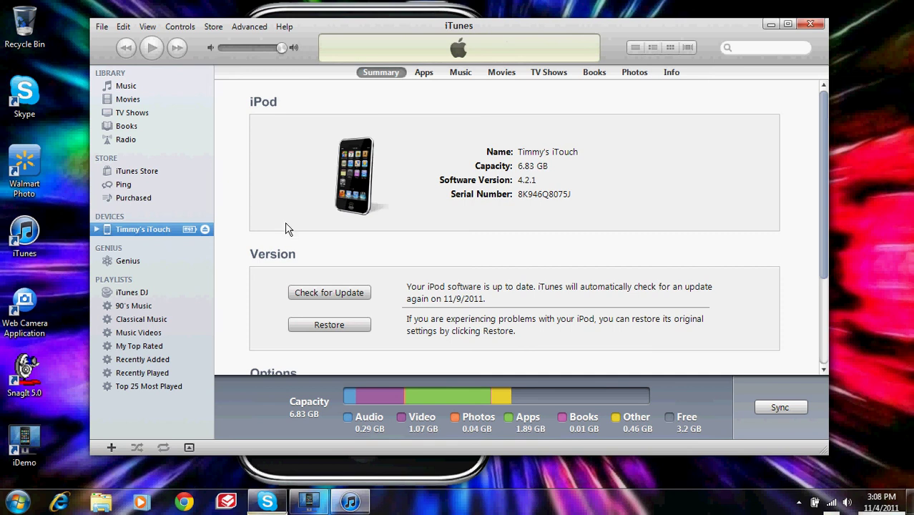
pyautogui.click(427, 75)
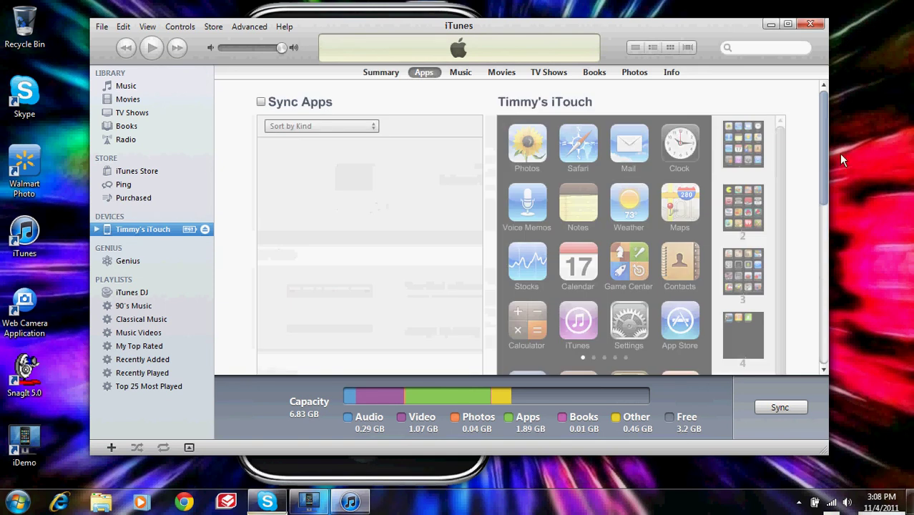
# Step: Scroll to File Sharing, list FreeMusic's documents and select John Cena.mp3
pyautogui.moveTo(826, 161); pyautogui.dragTo(835, 321)
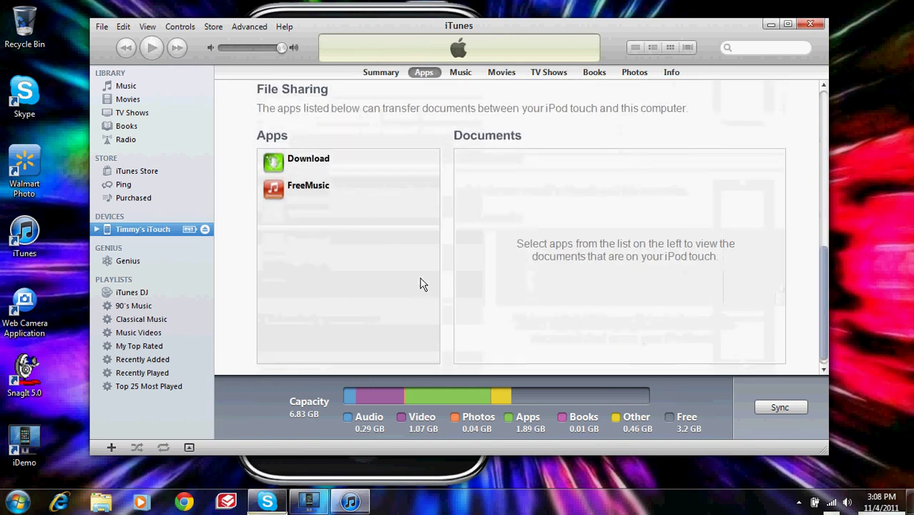
pyautogui.click(291, 194)
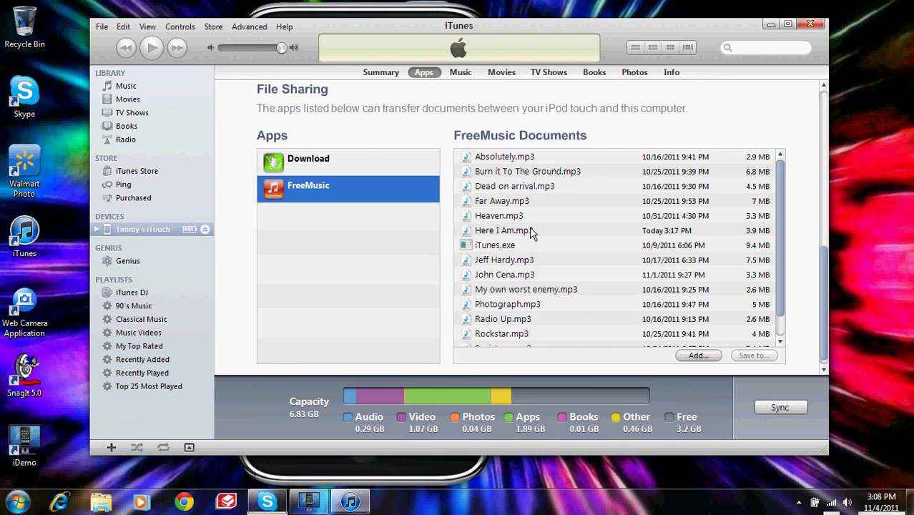
pyautogui.click(505, 276)
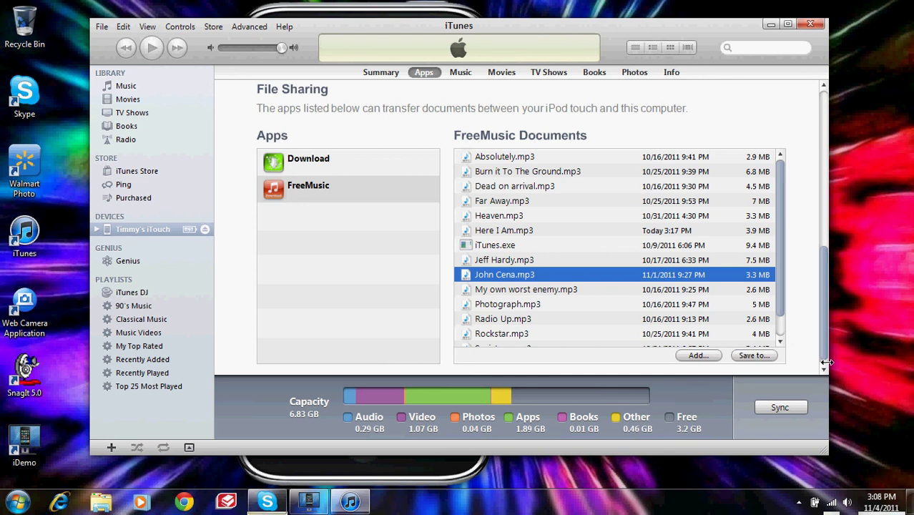
pyautogui.click(750, 359)
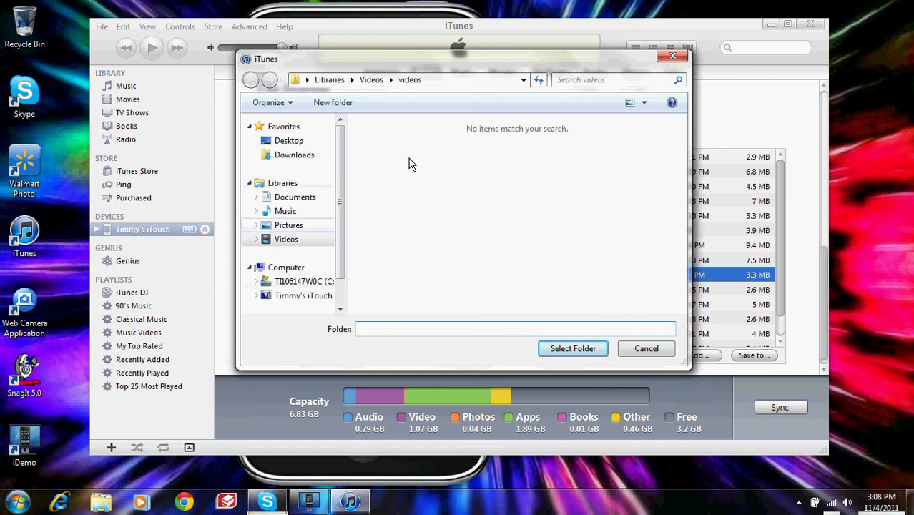
pyautogui.click(673, 58)
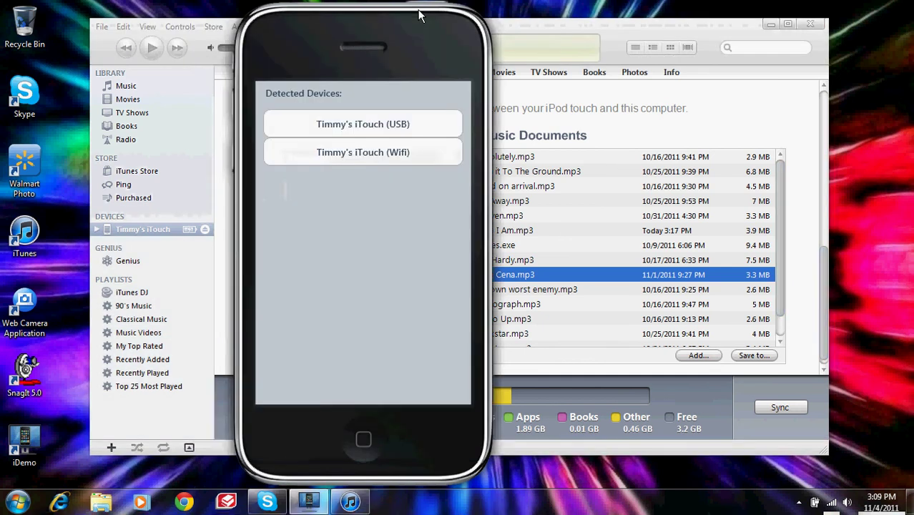
# Step: Mirror the iPod in iDemo through its Wi-Fi entry in Detected Devices
pyautogui.click(384, 118)
pyautogui.click(379, 153)
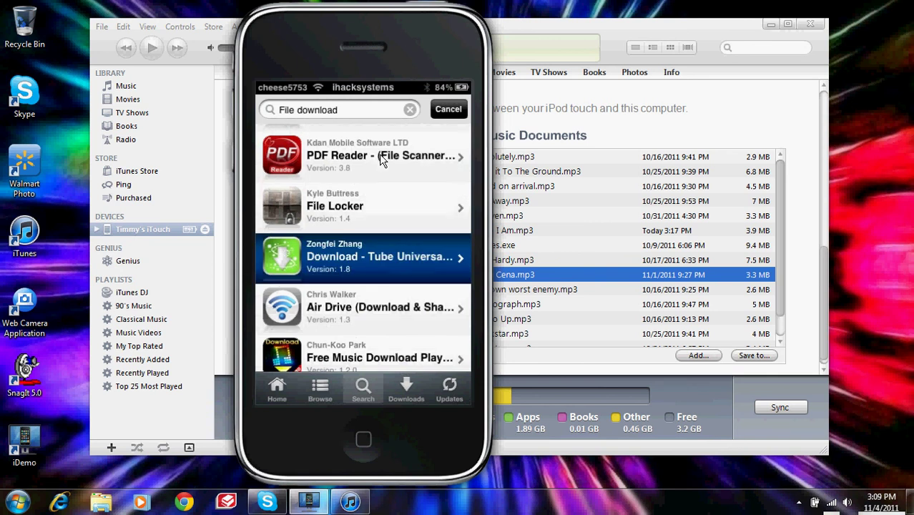
# Step: Scroll up through the app search results on the mirrored iPod
pyautogui.scroll(2, 380, 154)
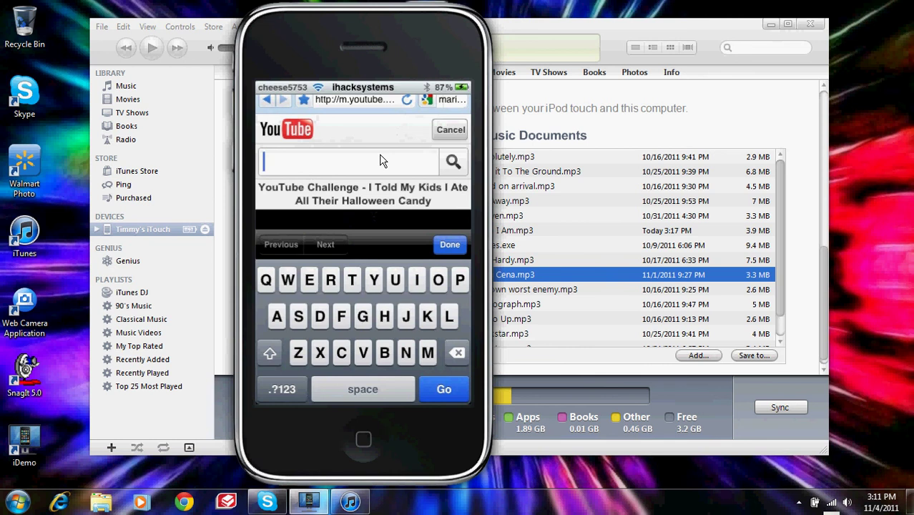
# Step: Search YouTube for the channel username, then remove a stray letter and append digits '53'
pyautogui.write('cheese')
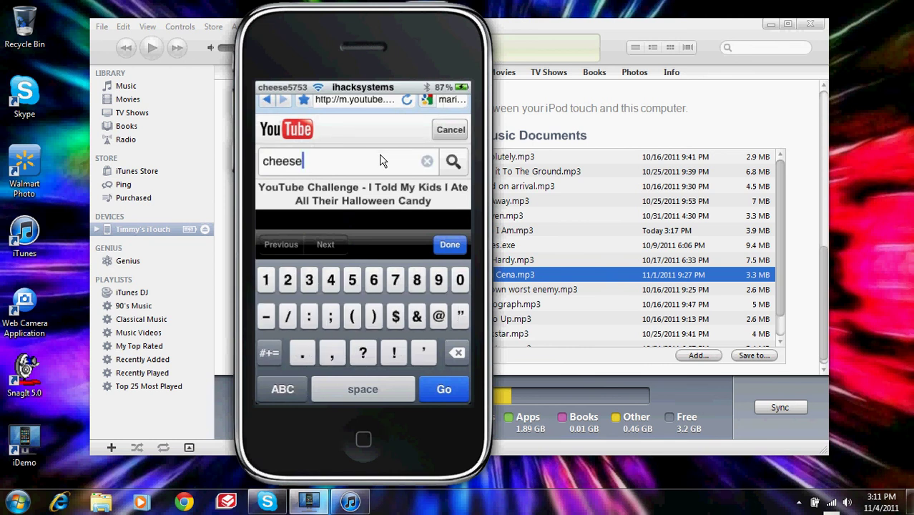
pyautogui.write('57')
pyautogui.press('Return')
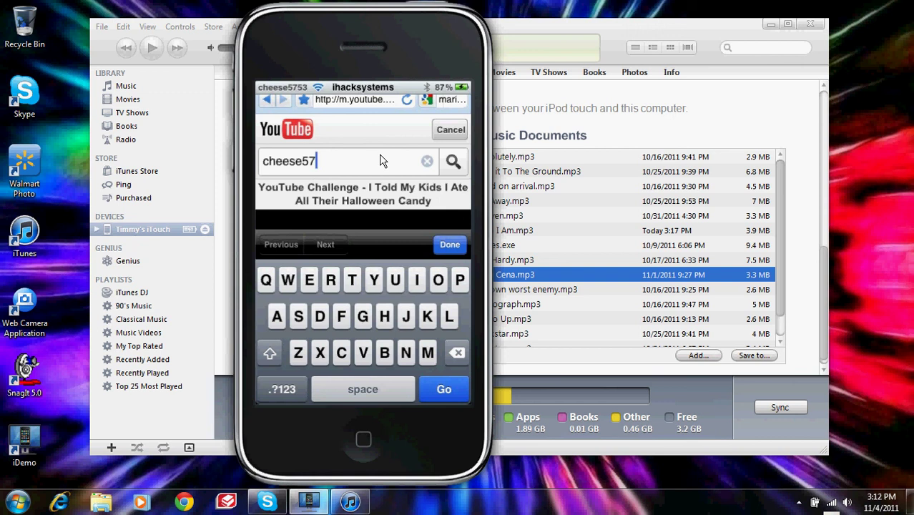
pyautogui.click(380, 161)
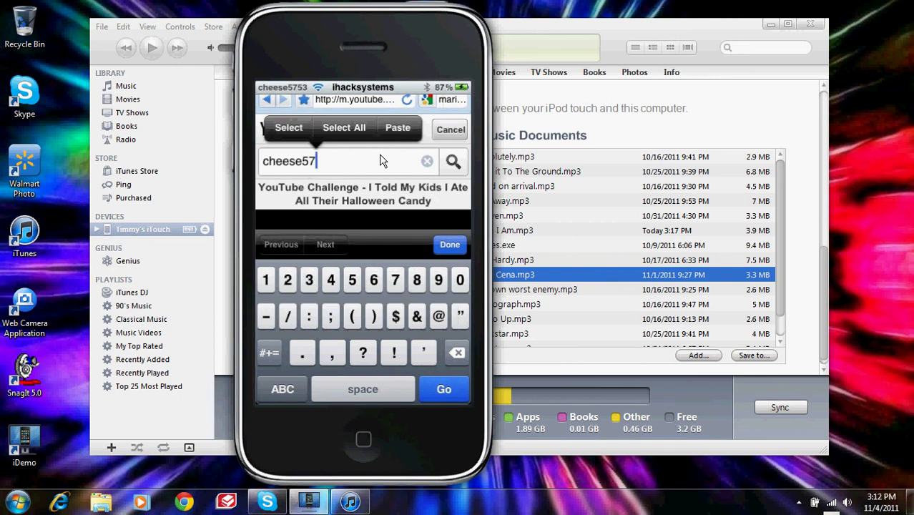
pyautogui.write('t')
pyautogui.press('BackSpace')
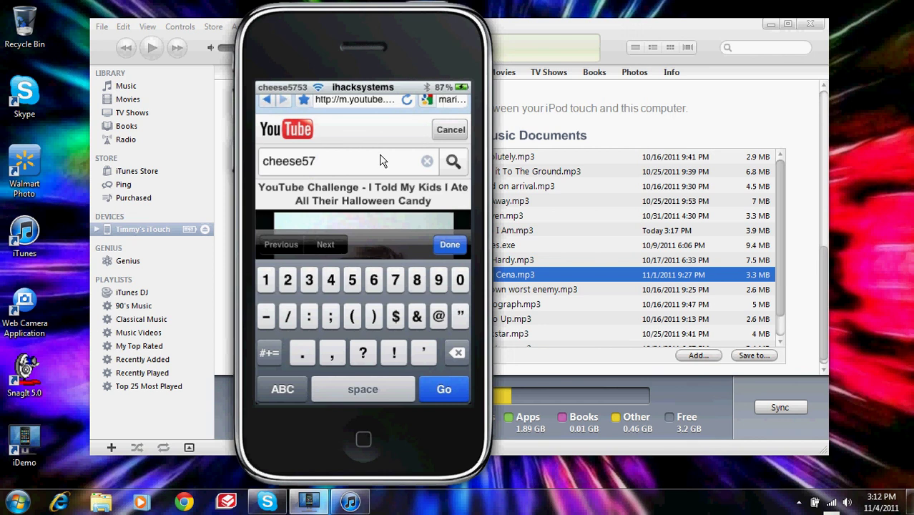
pyautogui.write('5')
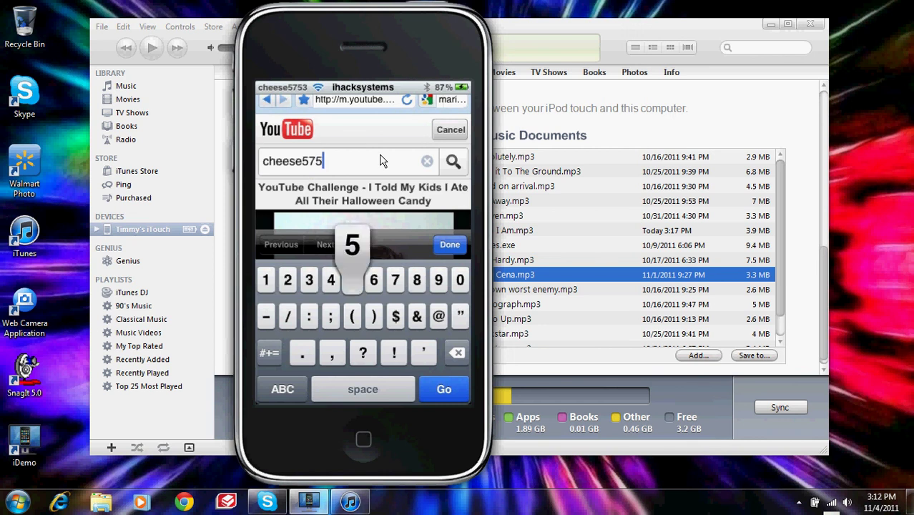
pyautogui.write('3')
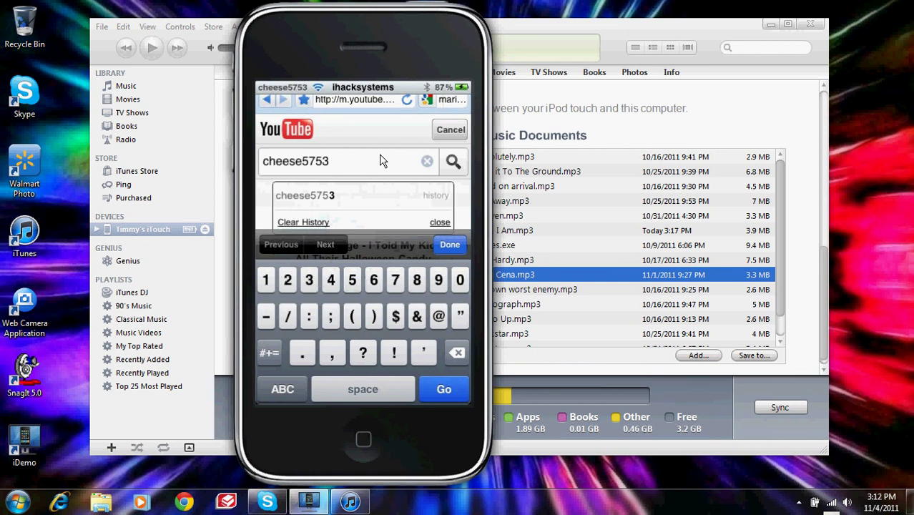
# Step: Submit the corrected YouTube search on the mirrored iPod
pyautogui.press('Return')
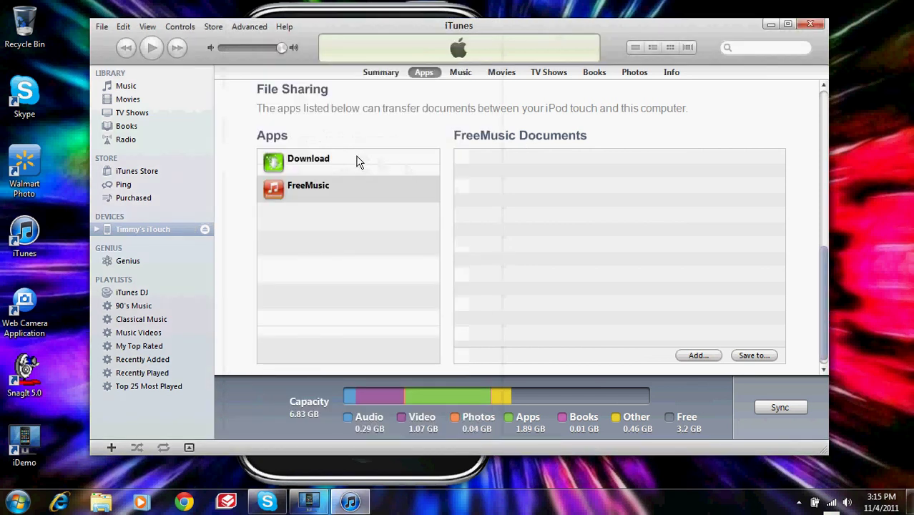
# Step: Compare the Download and FreeMusic document lists, ending on Download's empty list, then open Start
pyautogui.click(350, 166)
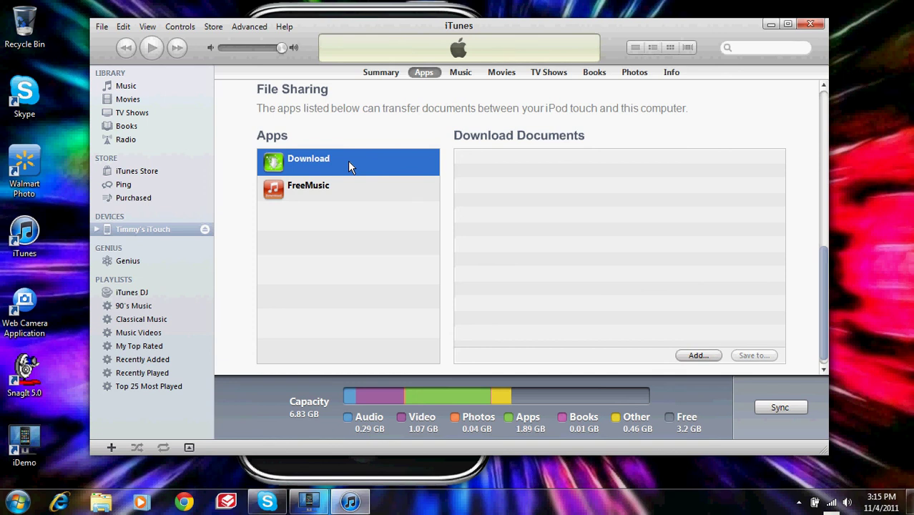
pyautogui.click(323, 201)
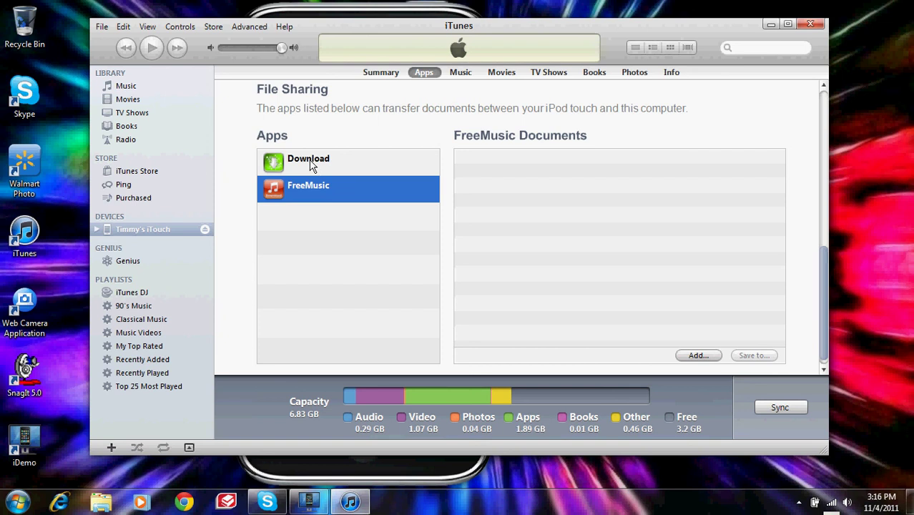
pyautogui.click(311, 166)
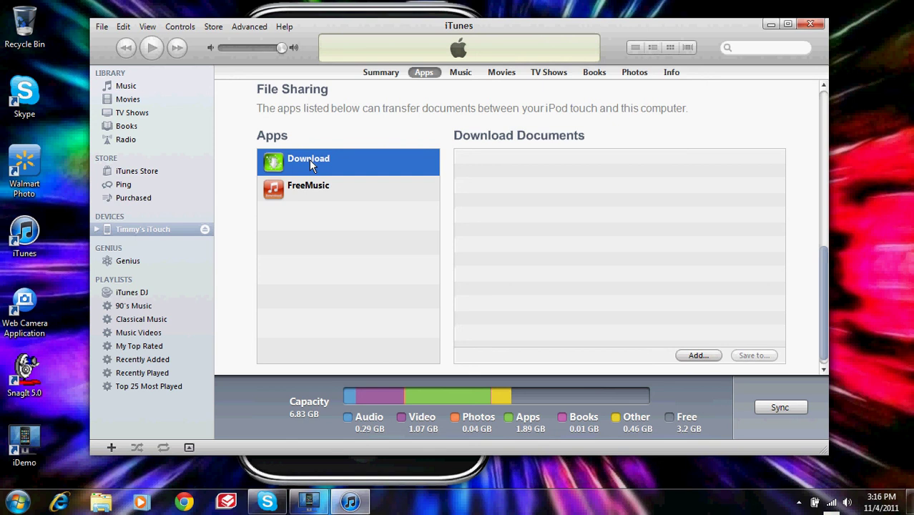
pyautogui.click(27, 504)
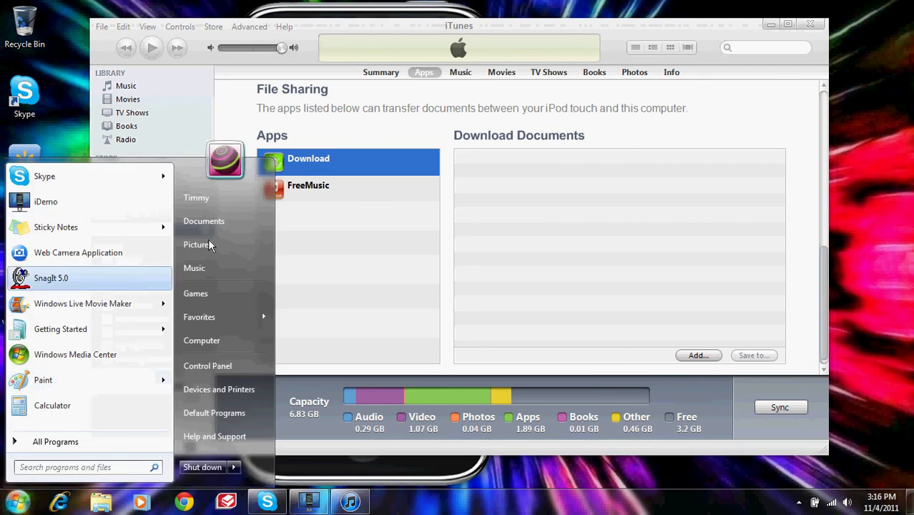
# Step: Confirm No More Words.wmv is in the Videos library's videos folder, then close Explorer
pyautogui.click(205, 195)
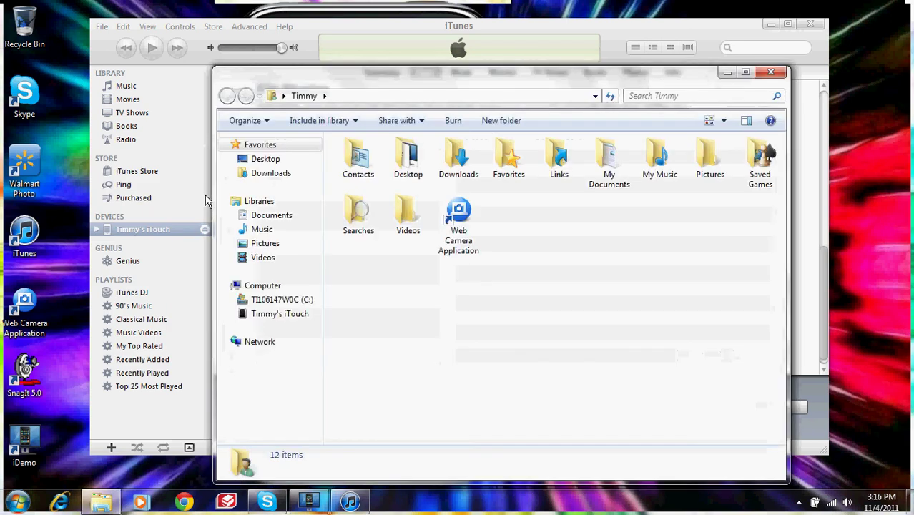
pyautogui.click(264, 261)
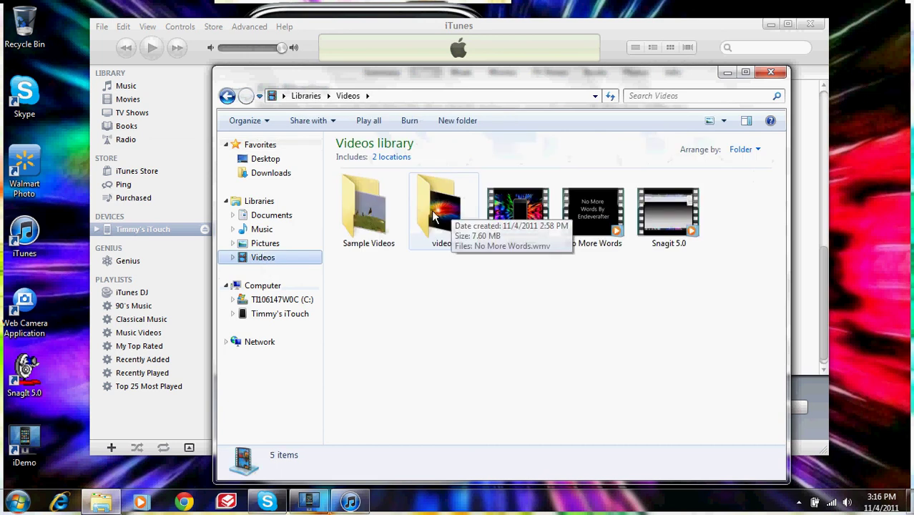
pyautogui.doubleClick(435, 216)
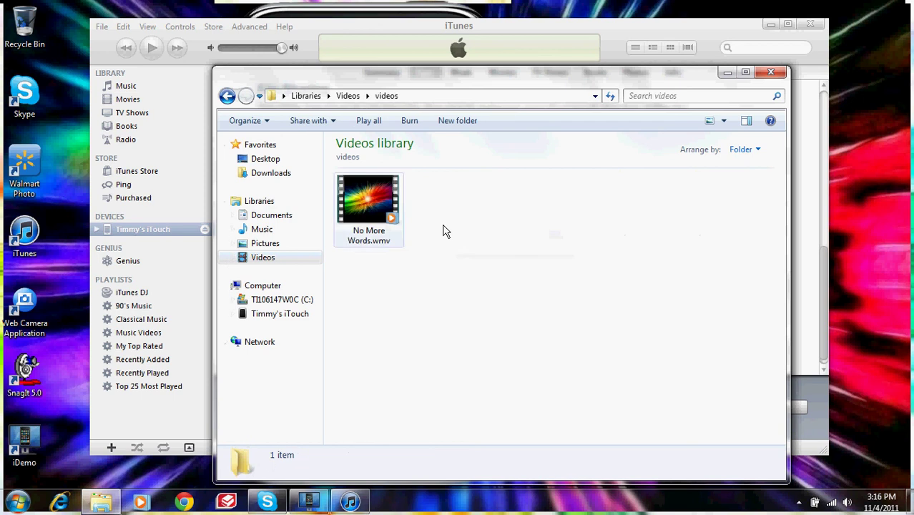
pyautogui.click(770, 74)
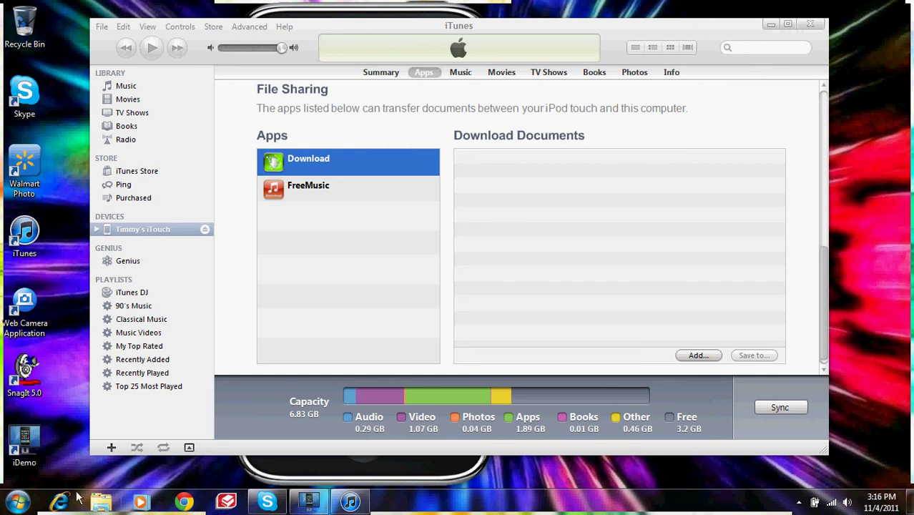
# Step: Open the Pictures library from Start and open the subscribe image in Photo Viewer
pyautogui.click(17, 502)
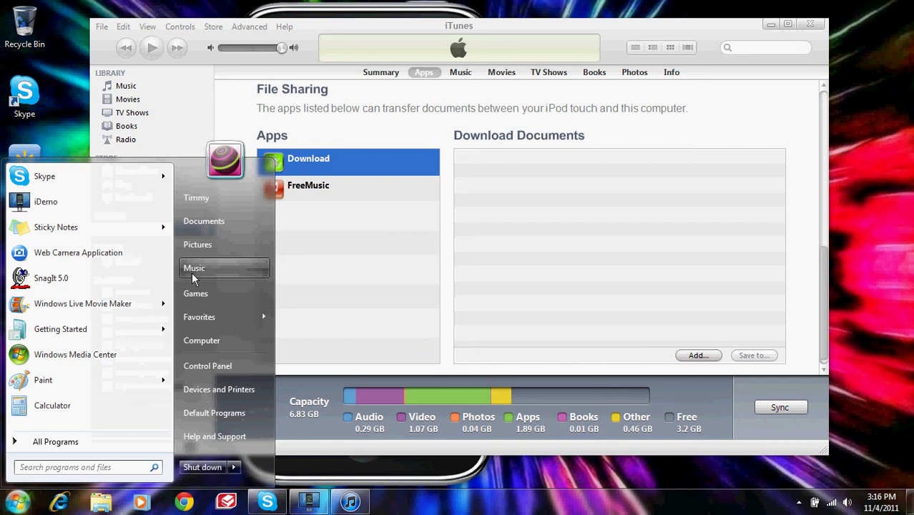
pyautogui.click(198, 245)
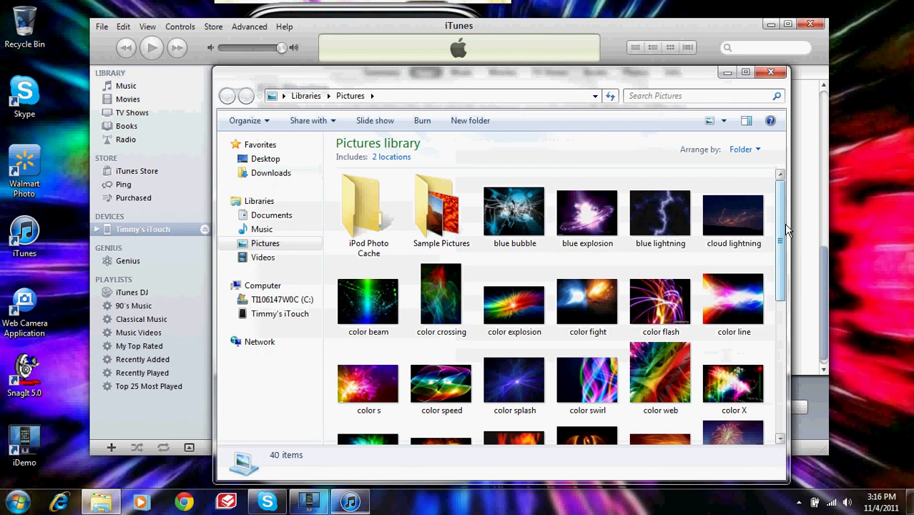
pyautogui.scroll(-1, 782, 278)
pyautogui.moveTo(782, 278); pyautogui.dragTo(766, 364)
pyautogui.click(449, 414)
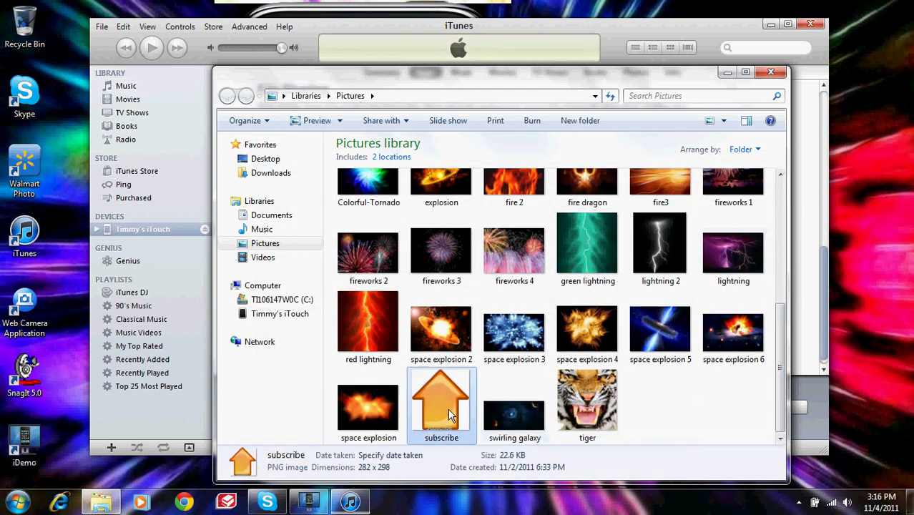
pyautogui.doubleClick(449, 414)
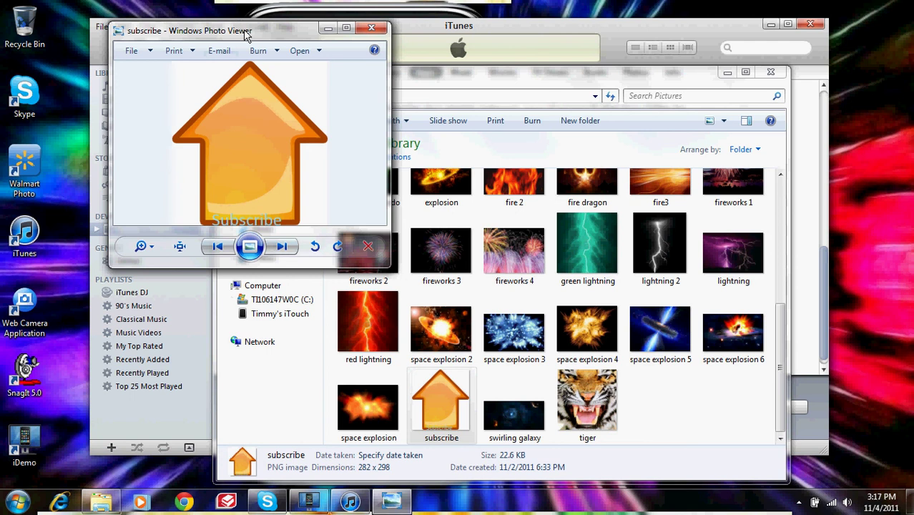
# Step: Move the Photo Viewer window with the subscribe image higher up the screen
pyautogui.moveTo(243, 33)
pyautogui.mouseDown()
pyautogui.moveTo(243, 9)
pyautogui.moveTo(261, 1)
pyautogui.moveTo(272, 41)
pyautogui.mouseUp()
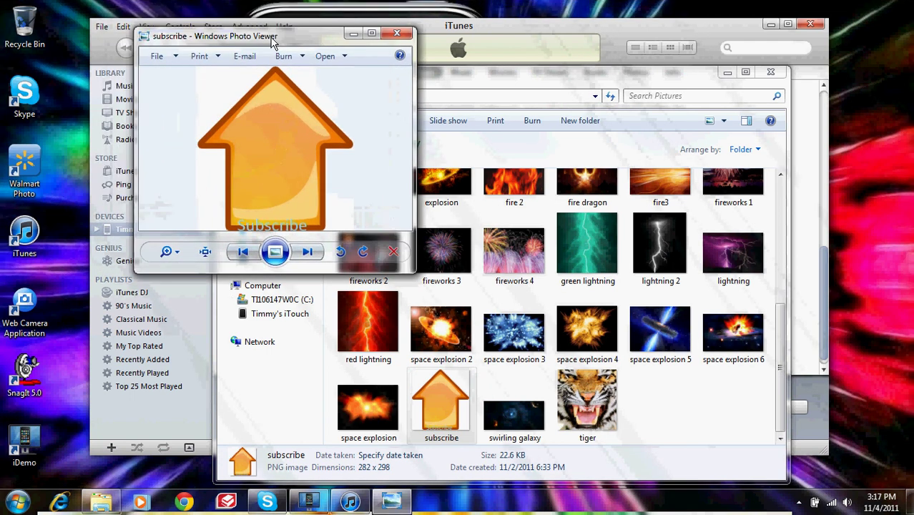